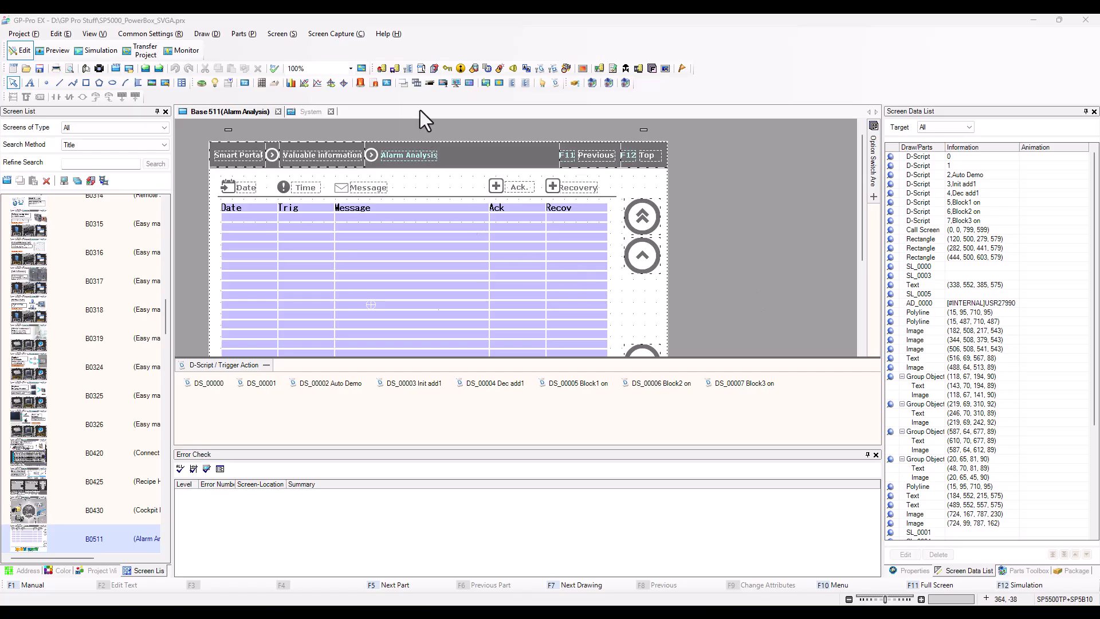
# Open the project transfer tool for the SP5000_PowerBox_SVGA project and dismiss the connection key notice.
pyautogui.click(230, 19)
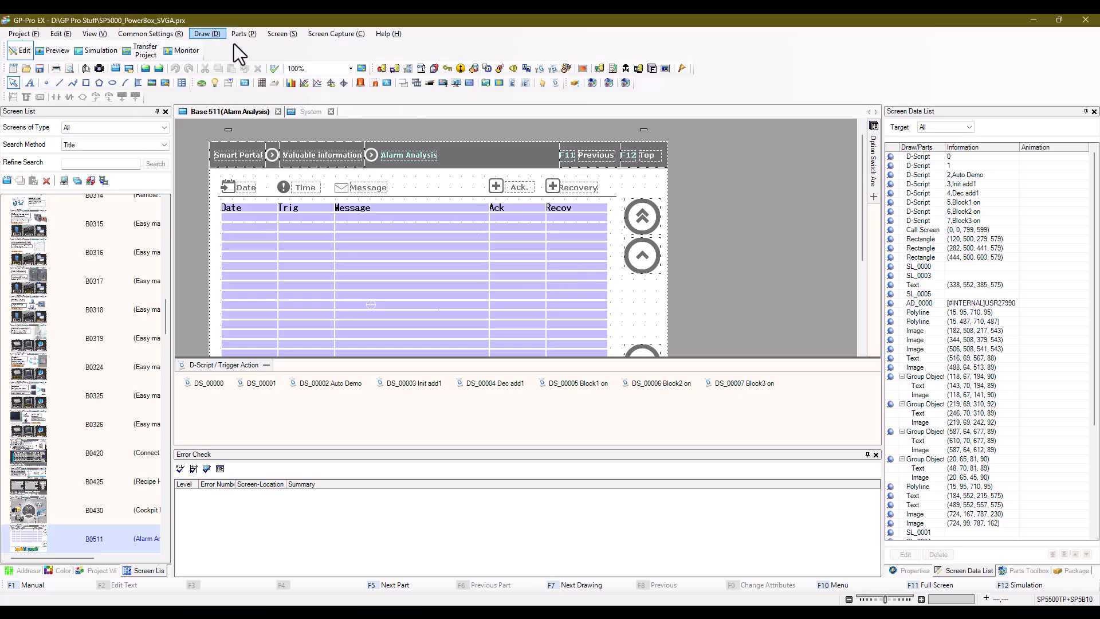
pyautogui.click(142, 53)
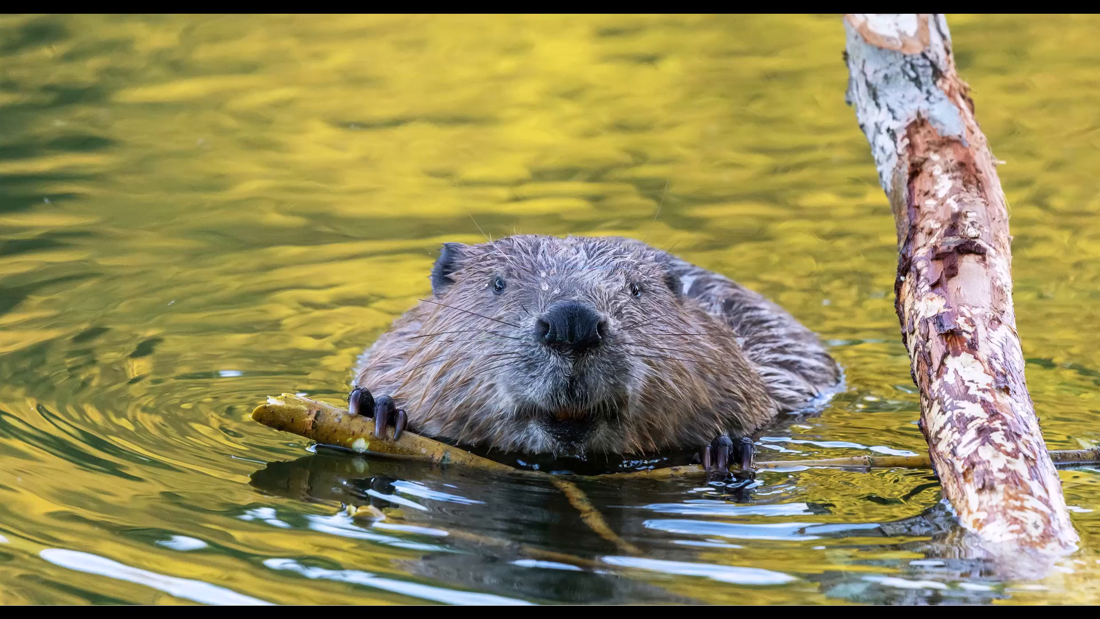
pyautogui.moveTo(442, 67); pyautogui.dragTo(606, 197)
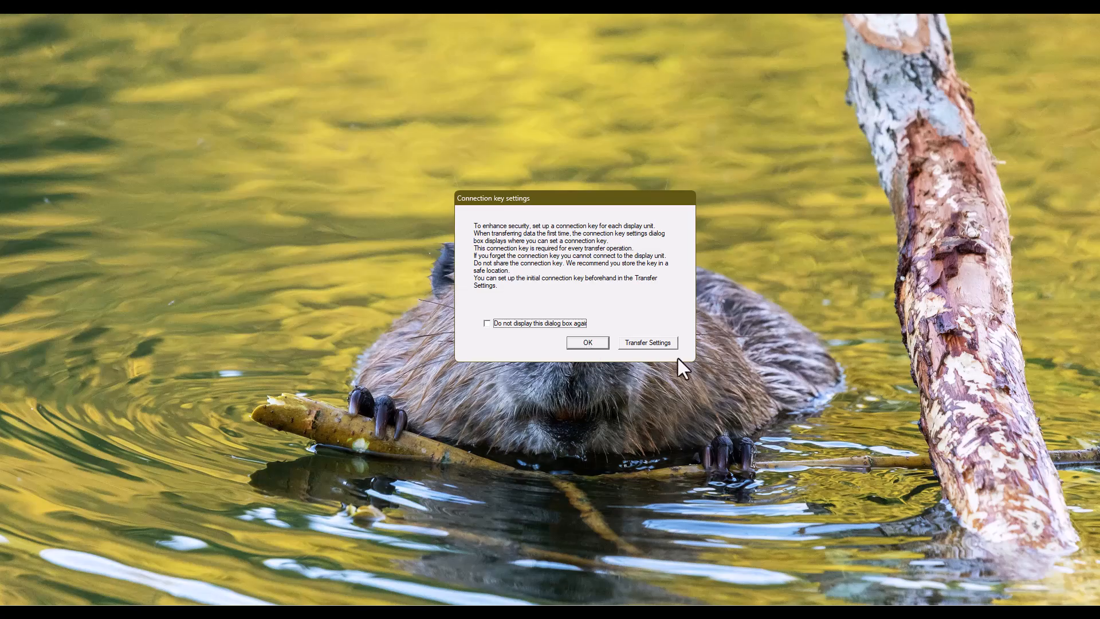
pyautogui.click(586, 342)
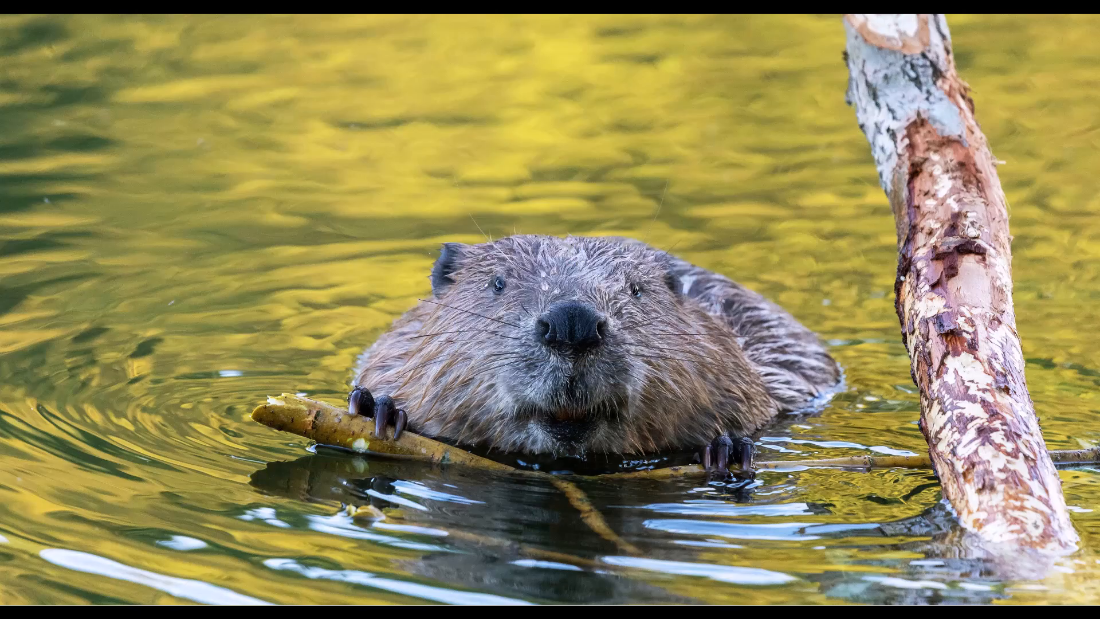
pyautogui.moveTo(937, 236); pyautogui.dragTo(636, 156)
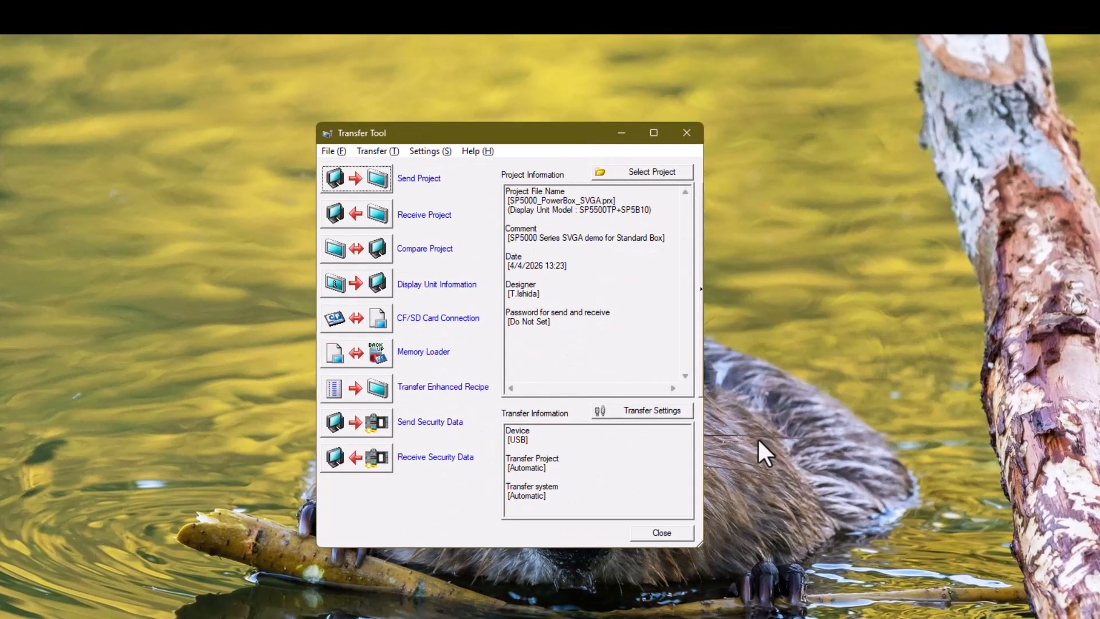
# Review and accept the transfer settings with USB, an initial connection key and connection key authentication when transferring.
pyautogui.click(638, 412)
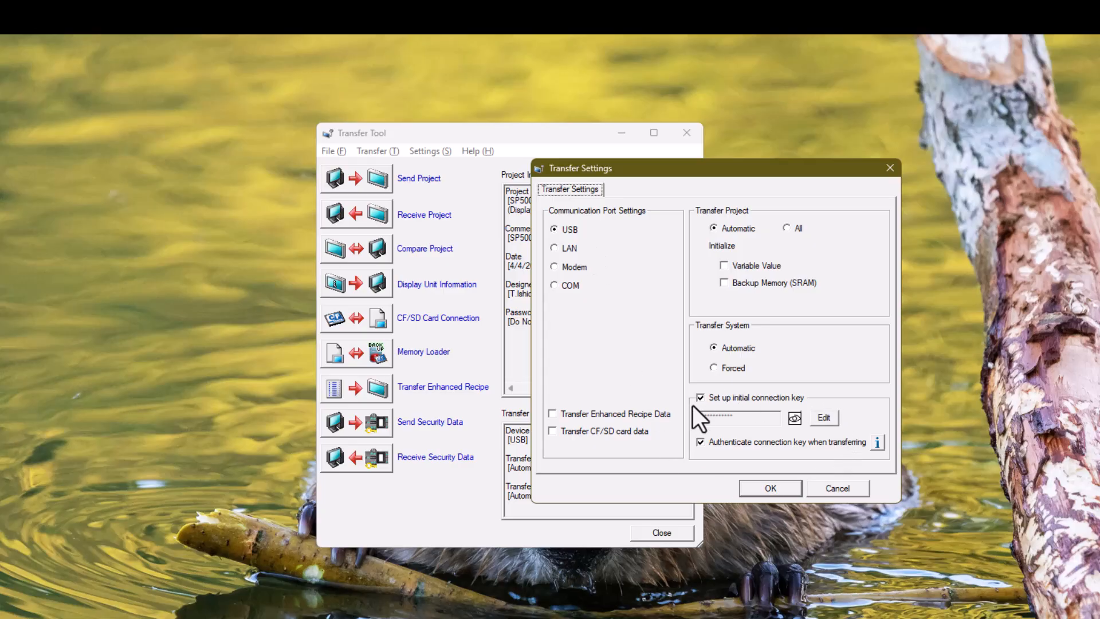
pyautogui.moveTo(810, 167); pyautogui.dragTo(624, 171)
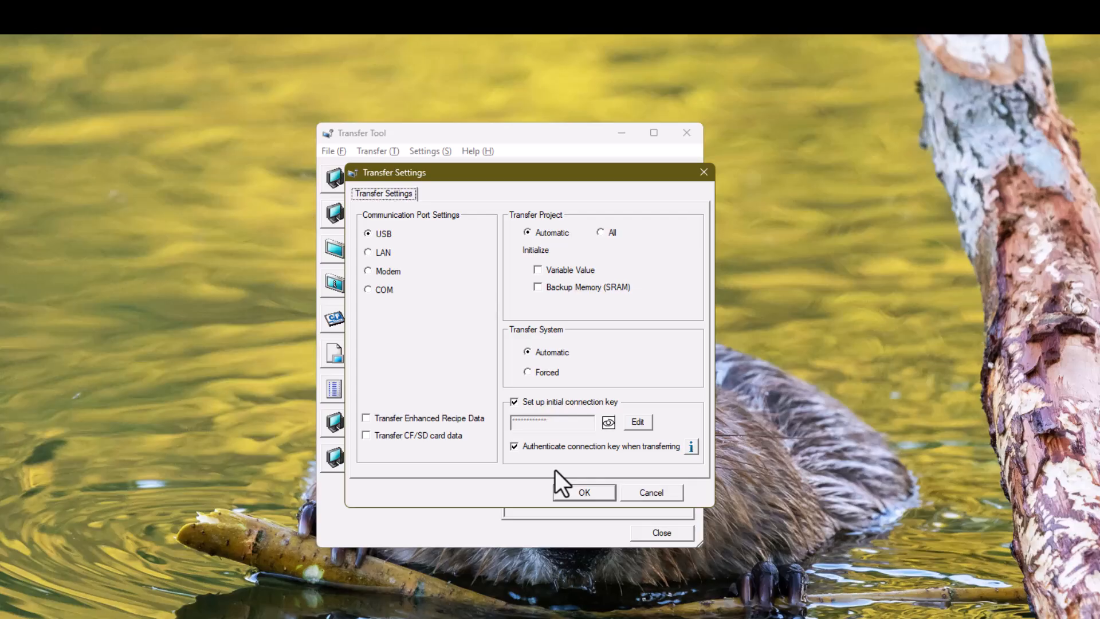
pyautogui.click(579, 491)
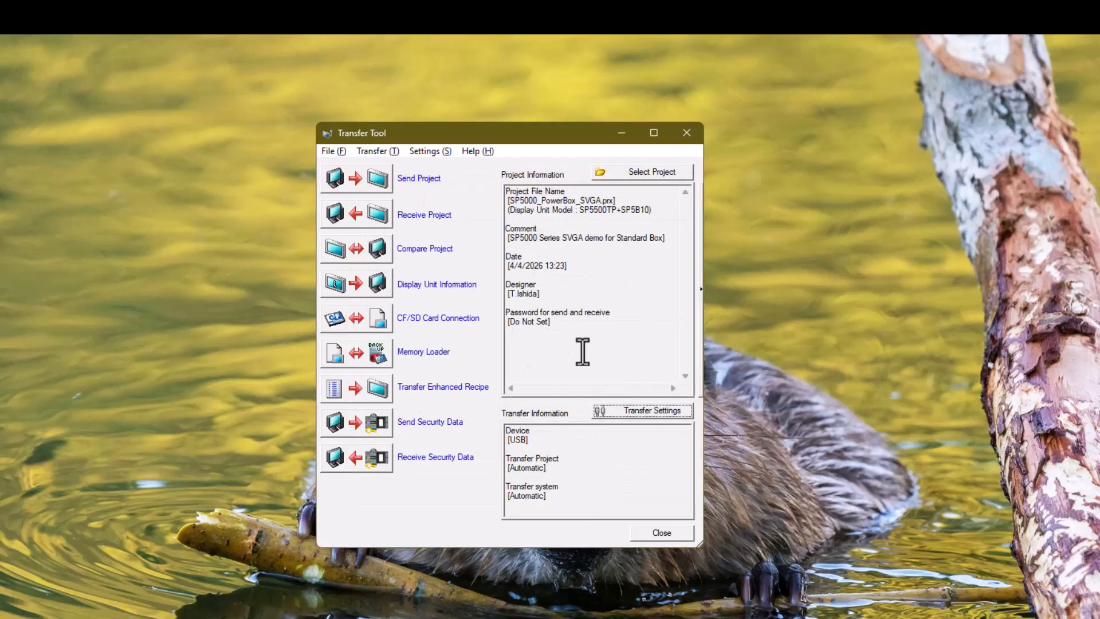
# Send the project to the display unit over USB, accepting the connection key setup and the erasure of backup memory.
pyautogui.click(363, 181)
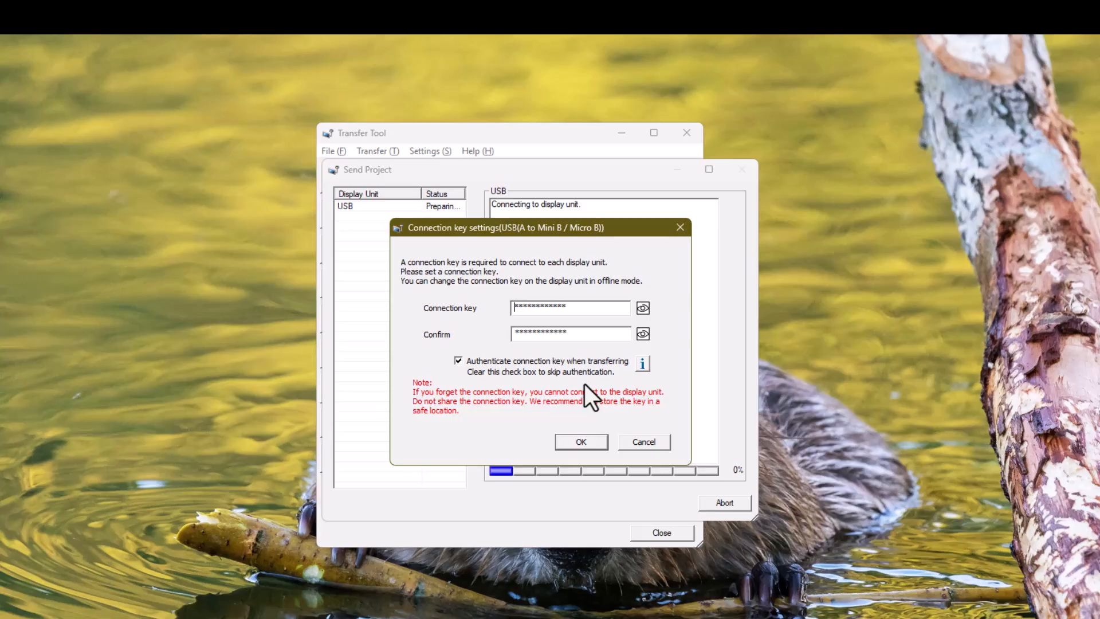
pyautogui.click(579, 446)
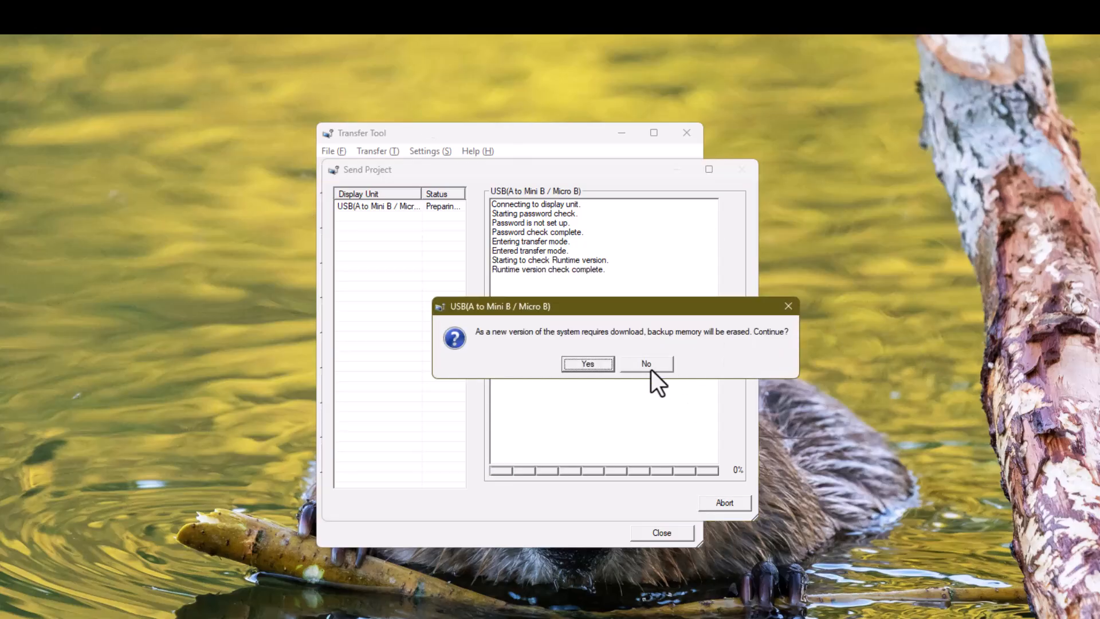
pyautogui.click(590, 361)
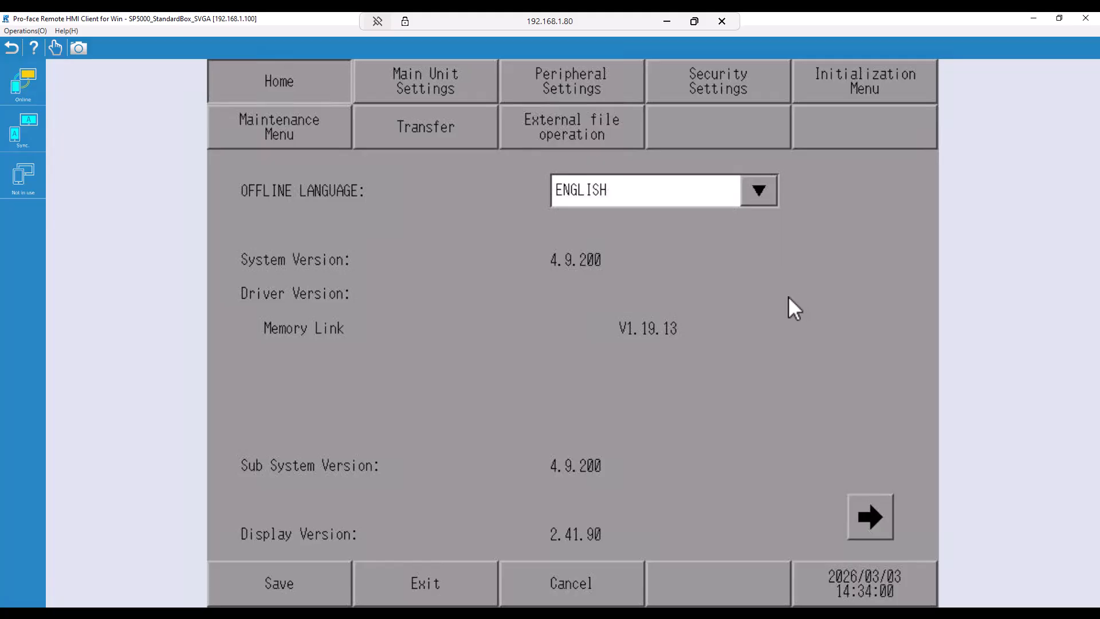
# In the display unit's security settings, shown in the Remote HMI Client, unlock the Connection Key page by entering the current connection key.
pyautogui.click(699, 77)
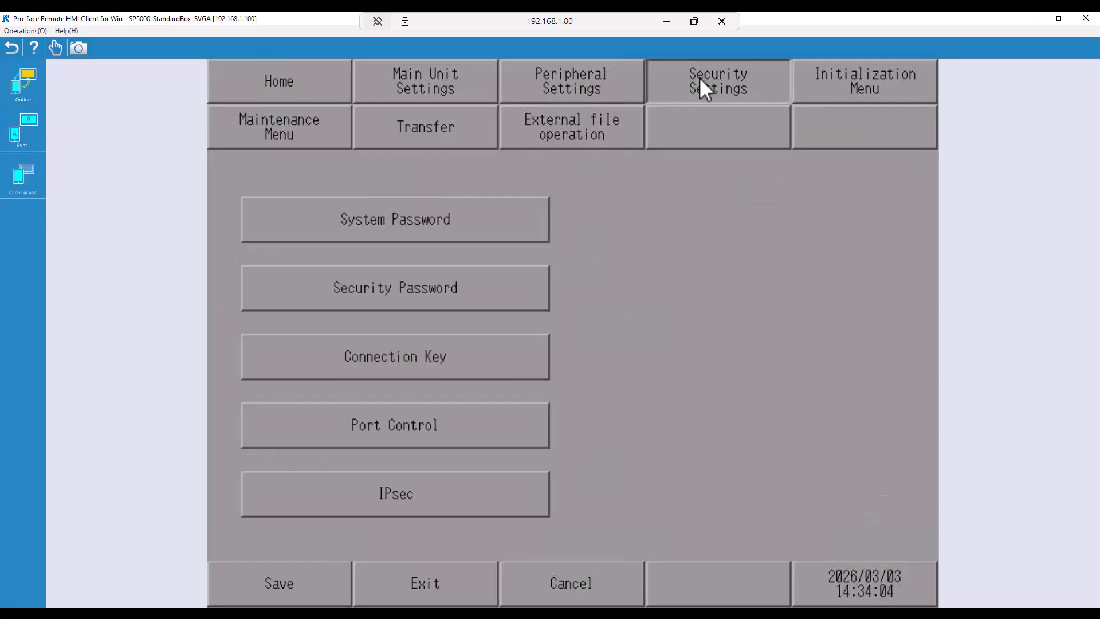
pyautogui.click(383, 362)
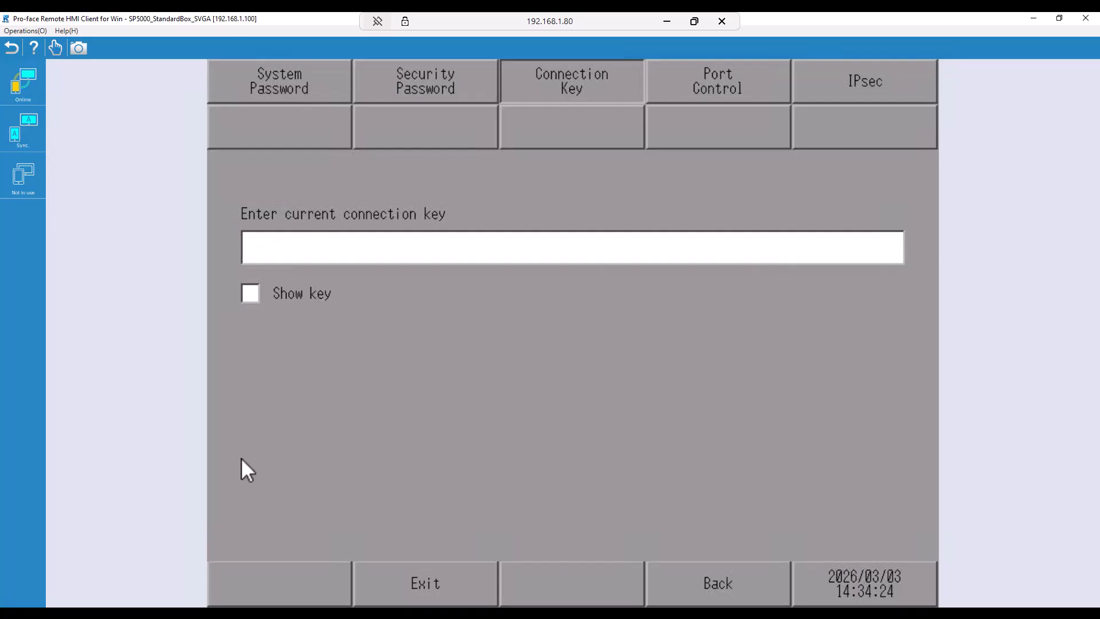
pyautogui.click(329, 245)
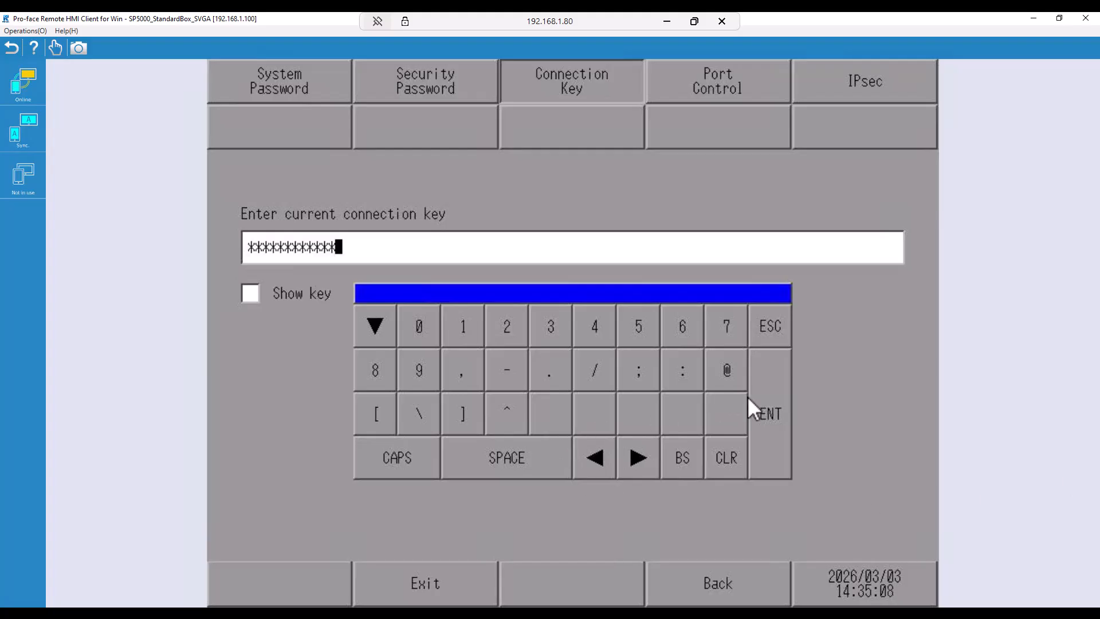
pyautogui.click(773, 407)
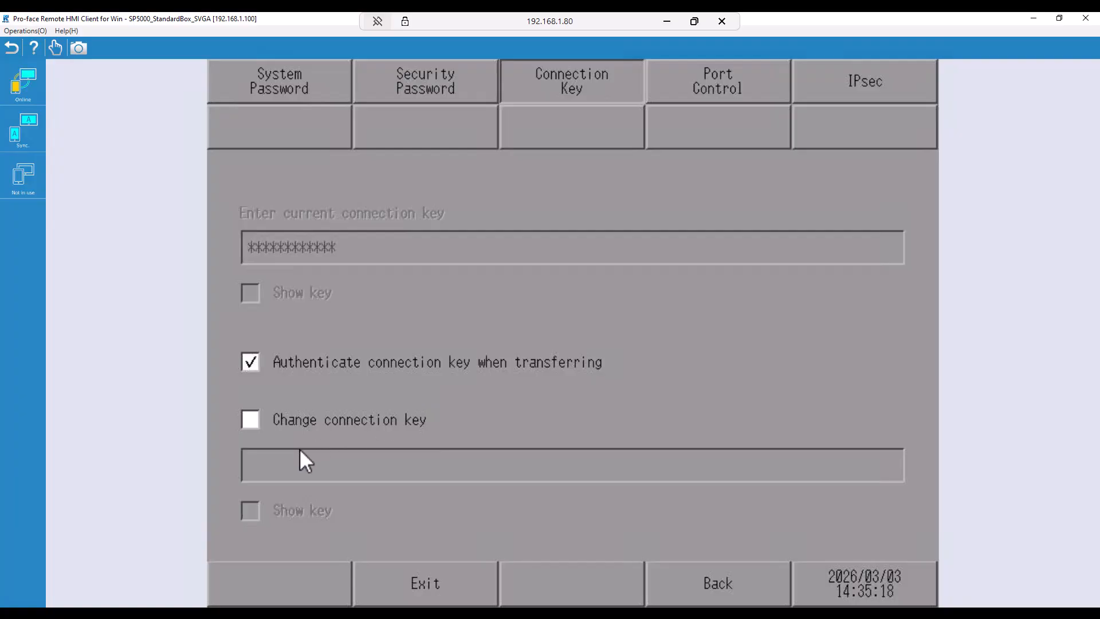
# Try enabling the Change connection key option and clear it again.
pyautogui.click(253, 421)
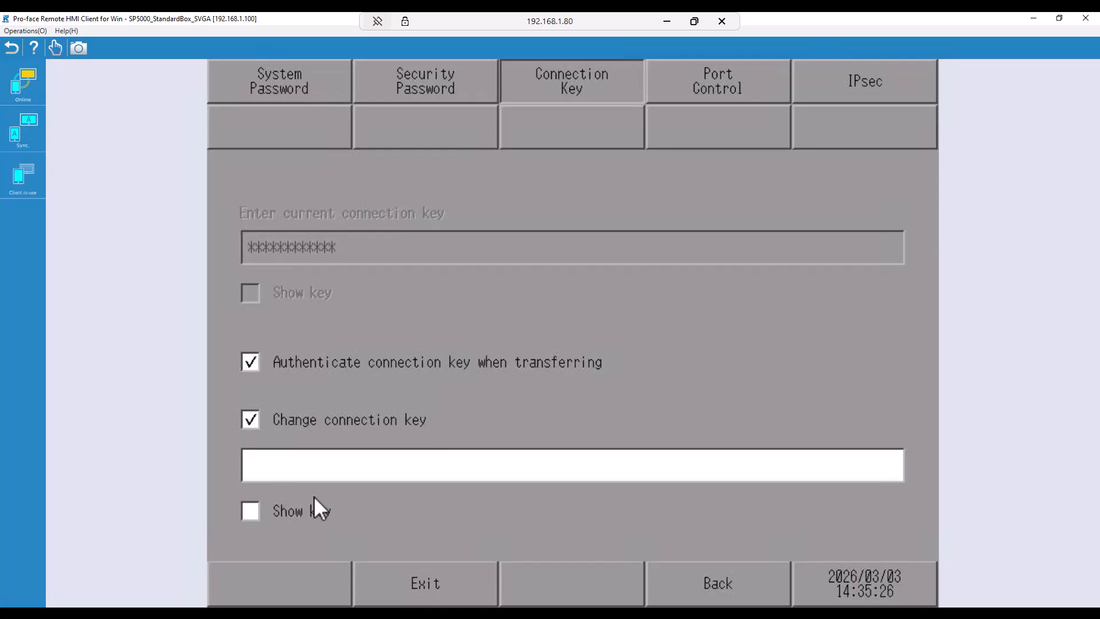
pyautogui.click(252, 418)
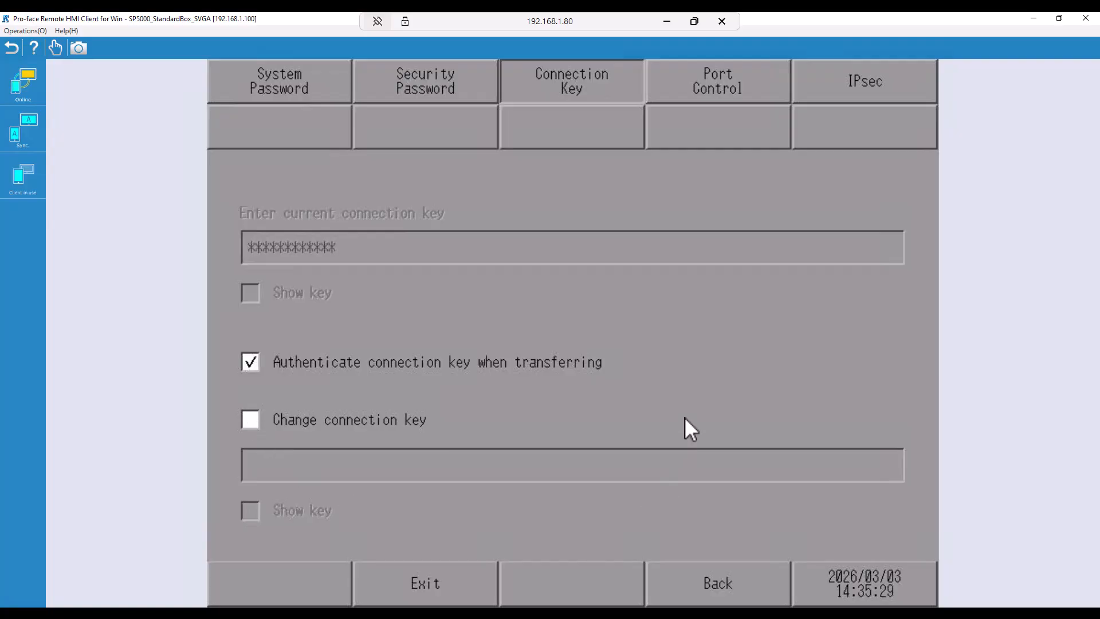
# Return from the connection key page and exit the display unit's offline mode.
pyautogui.click(733, 590)
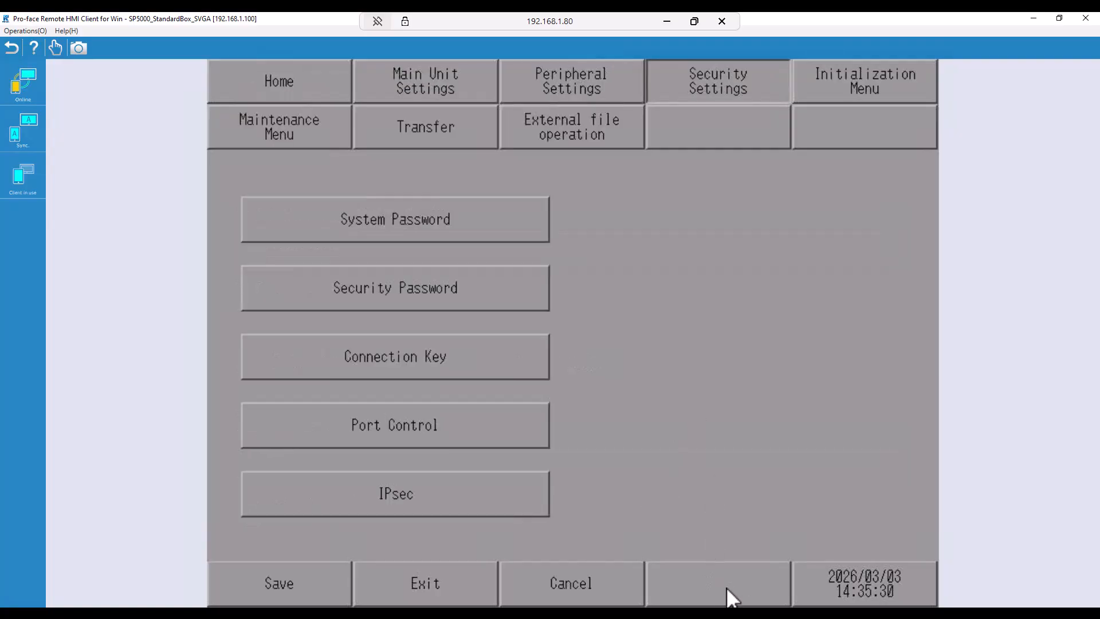
pyautogui.click(438, 583)
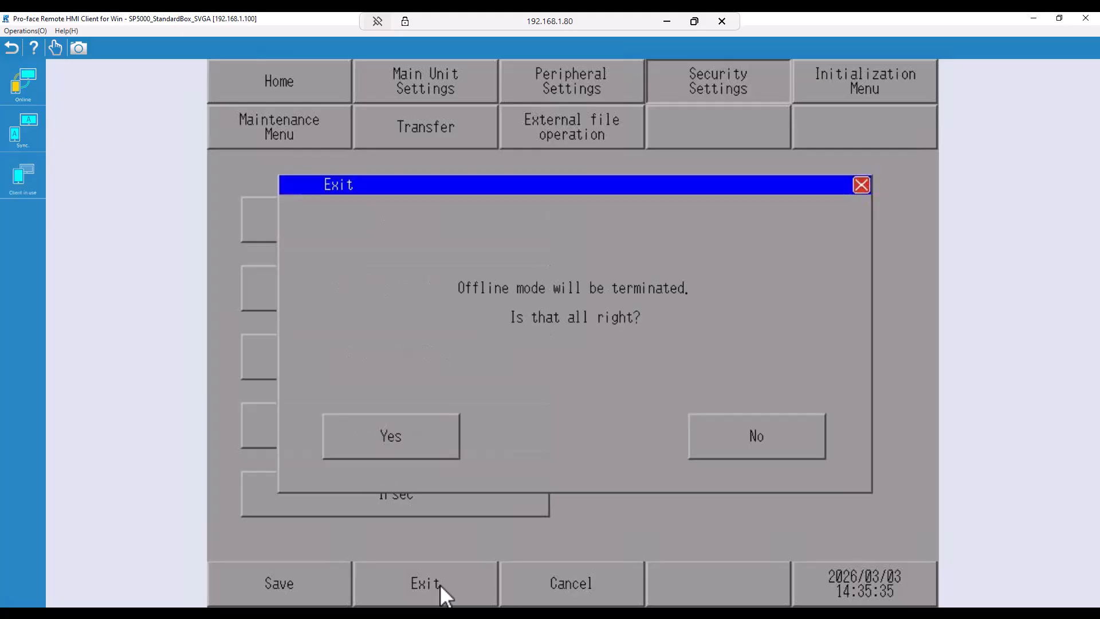
pyautogui.click(396, 440)
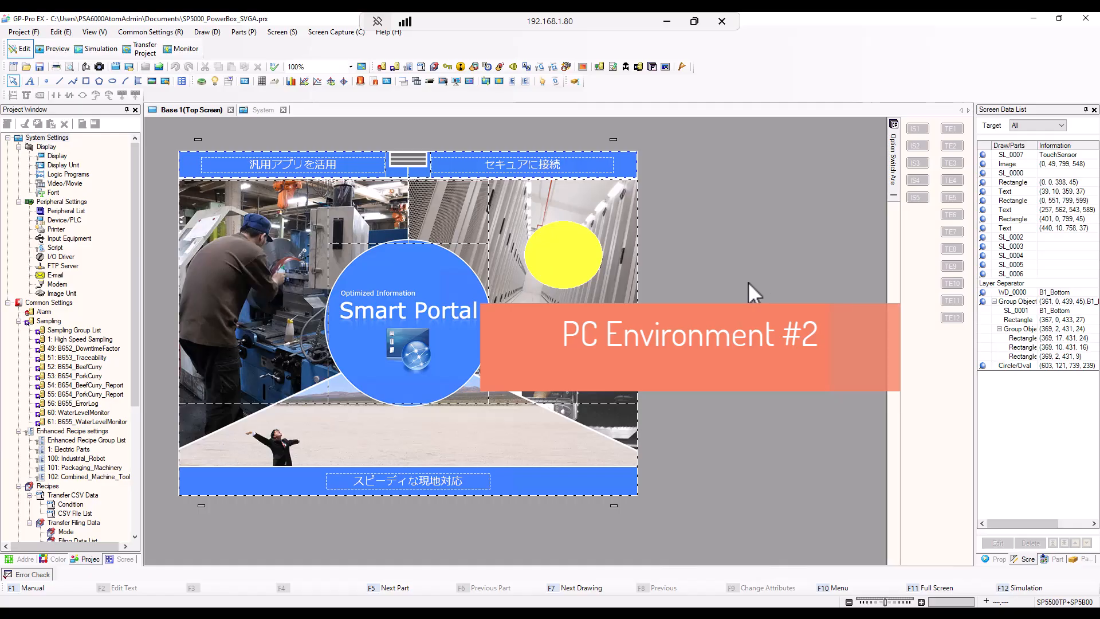
# Switch to GP-Pro EX on the remote PC, open its project transfer tool and set the communication port to LAN.
pyautogui.click(138, 53)
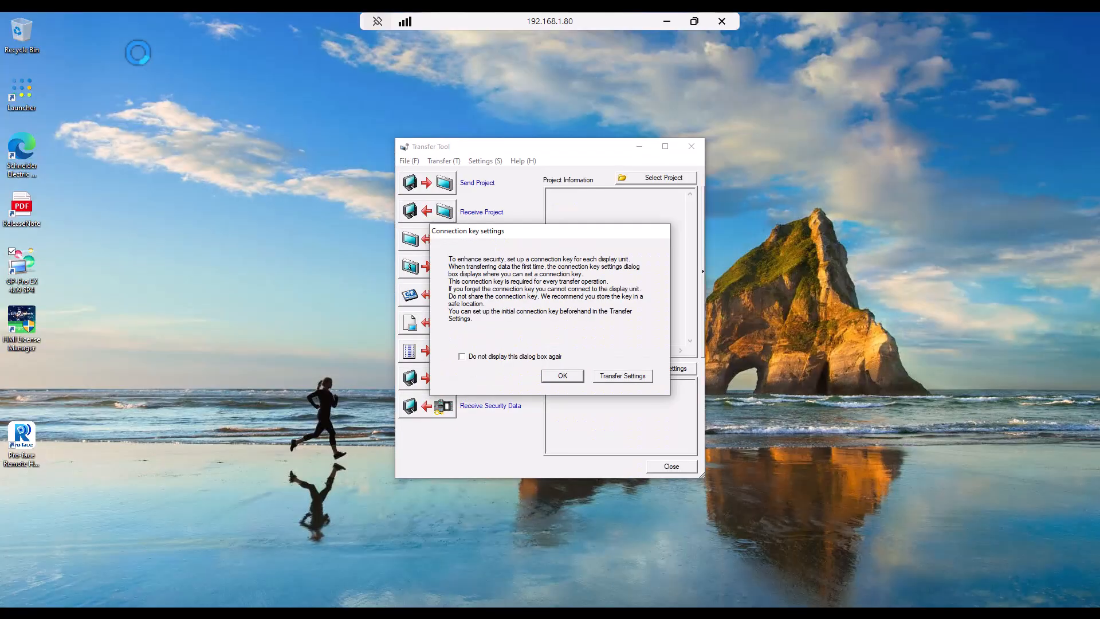
pyautogui.click(562, 375)
pyautogui.click(670, 371)
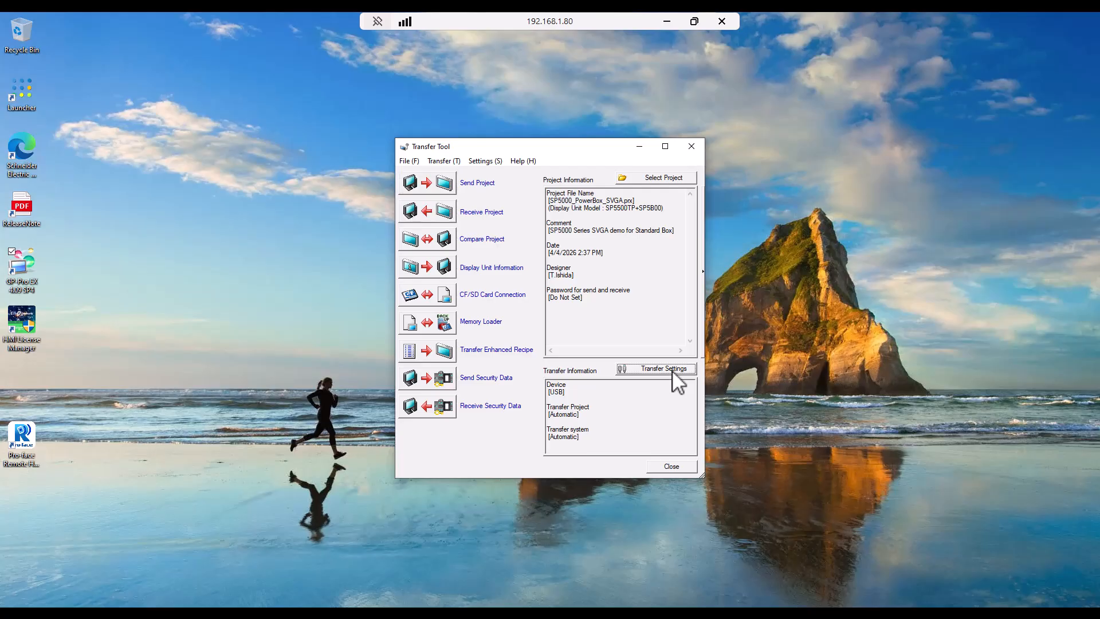
pyautogui.click(594, 240)
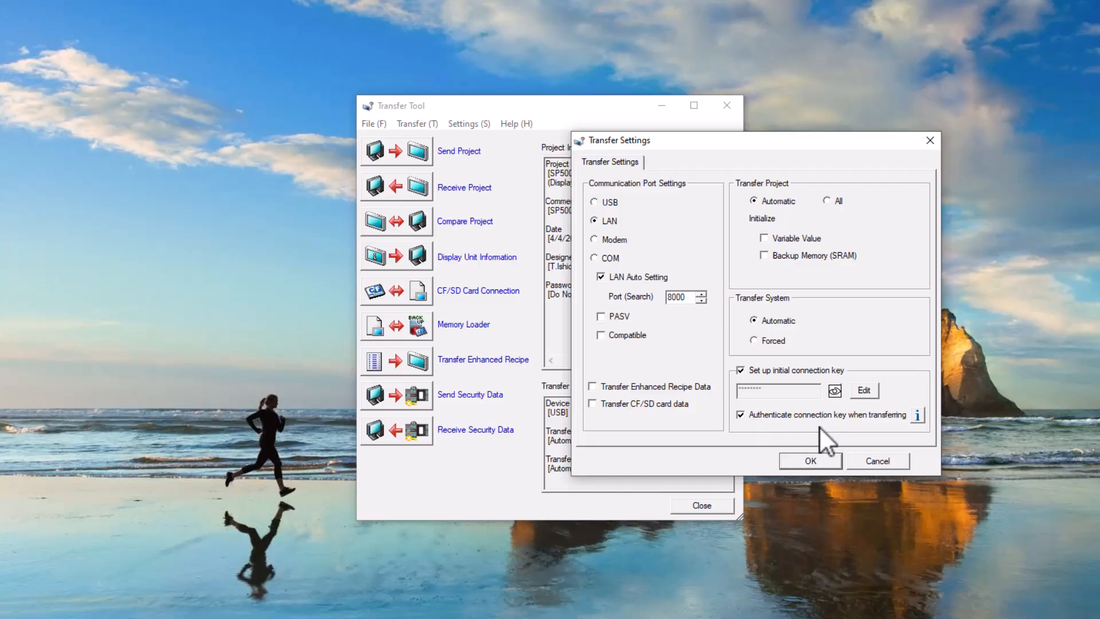
pyautogui.click(813, 461)
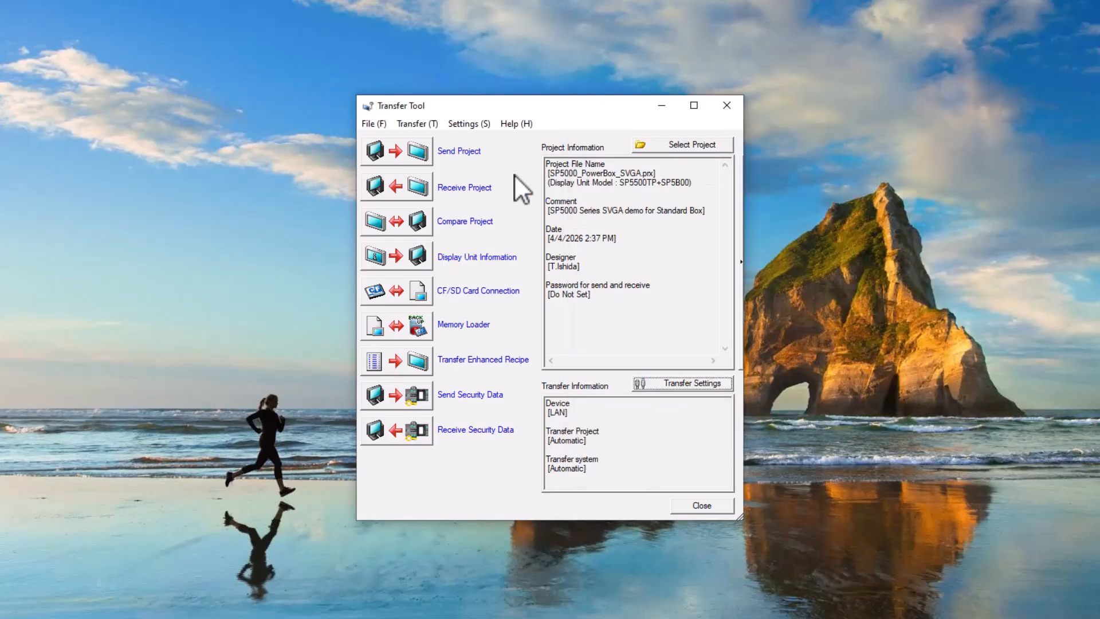
# Try to send the project over LAN to the display unit at 192.168.1.100 using the filled-in connection key.
pyautogui.click(409, 154)
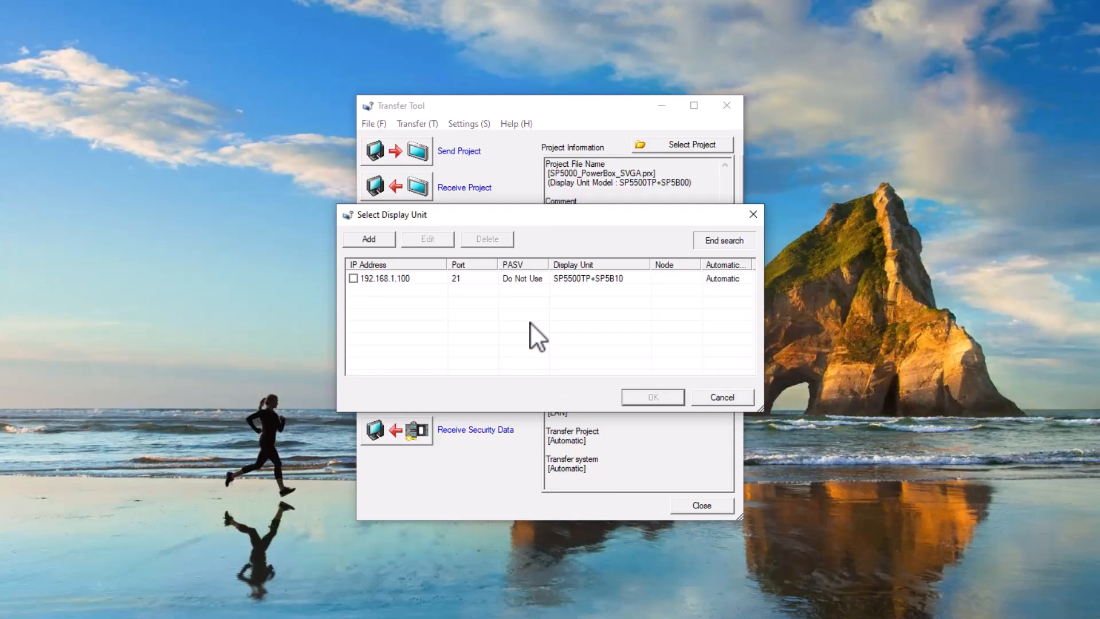
pyautogui.click(353, 278)
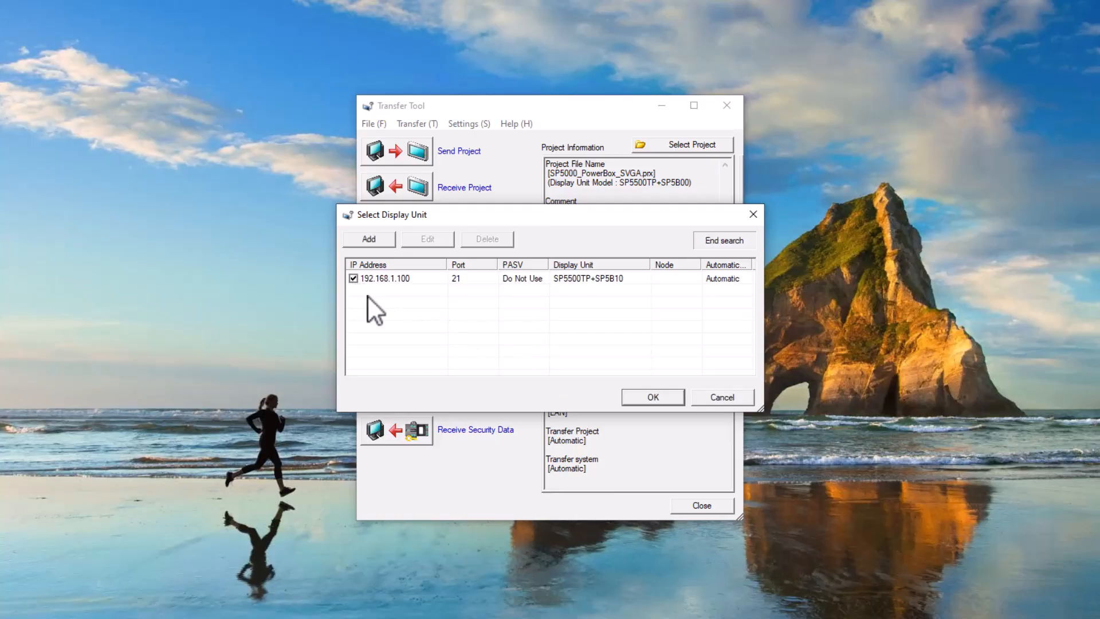
pyautogui.click(662, 399)
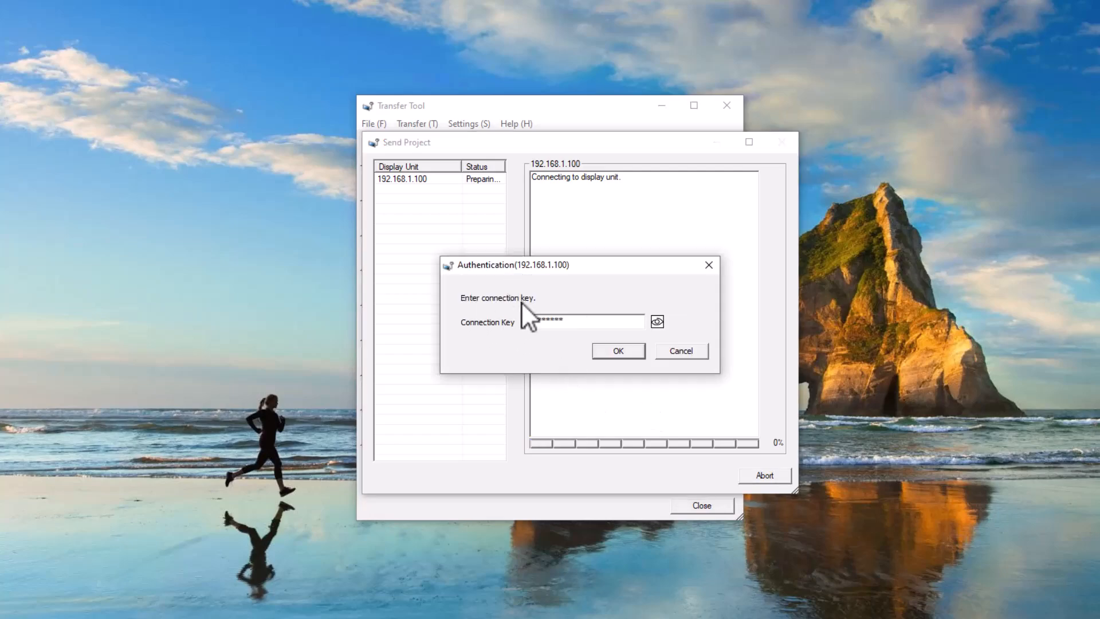
pyautogui.click(619, 351)
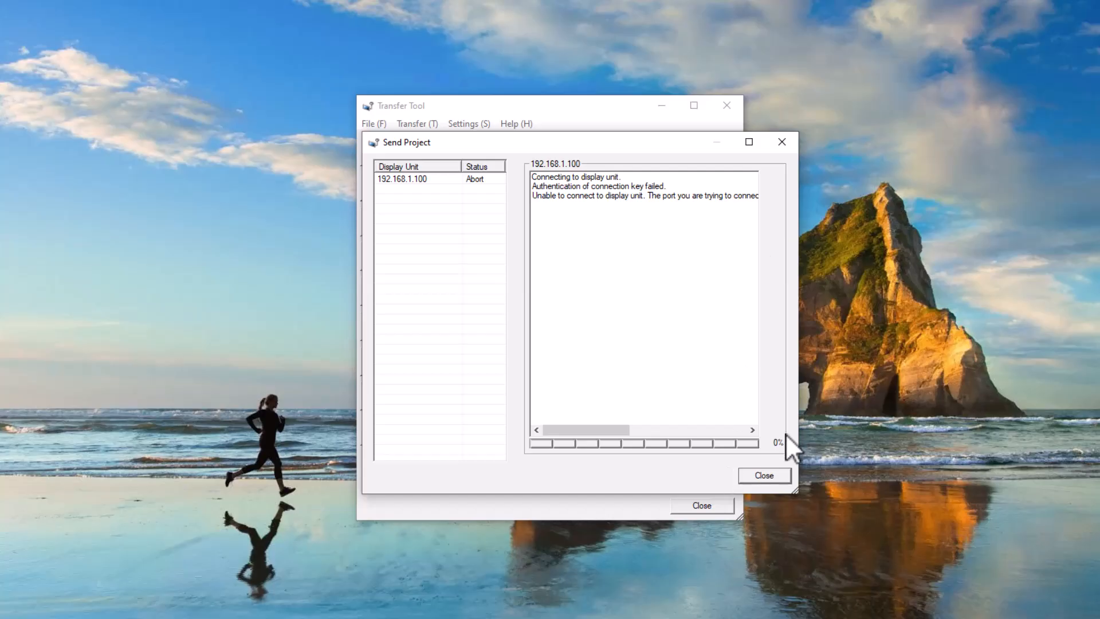
# Widen the Send Project window to read the full transfer log, and close the transfer tool.
pyautogui.moveTo(797, 484); pyautogui.dragTo(1099, 499)
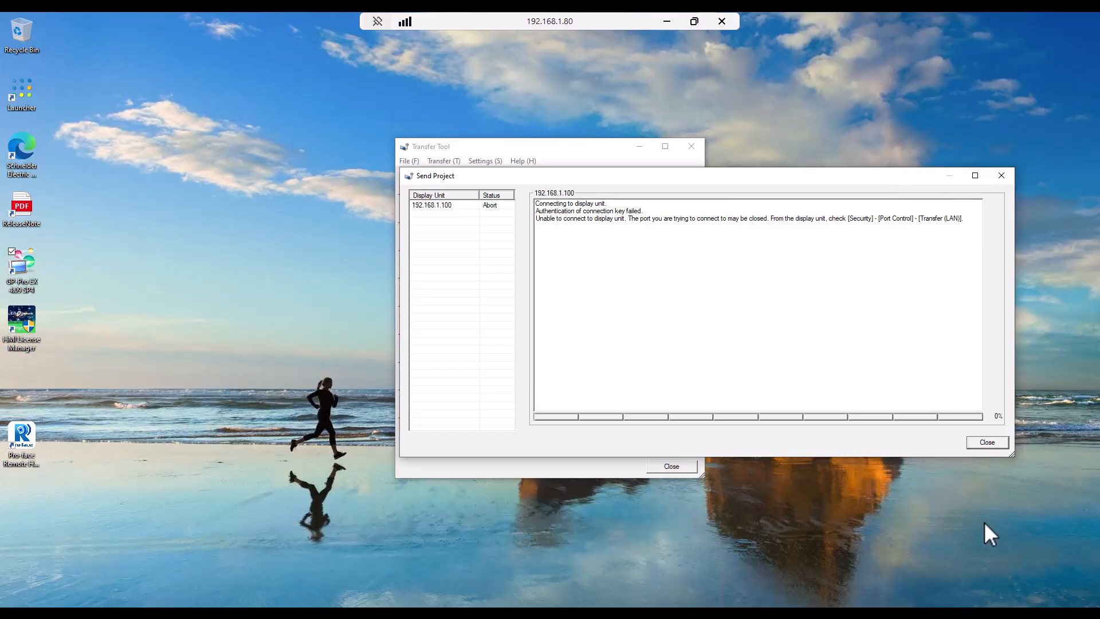
pyautogui.click(988, 444)
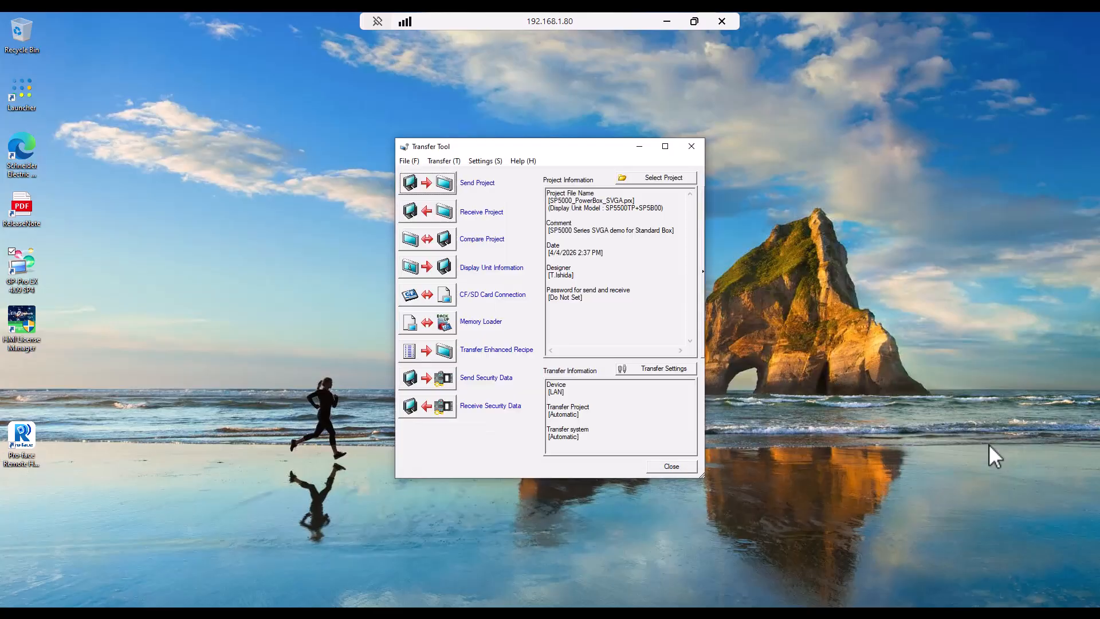
pyautogui.click(669, 465)
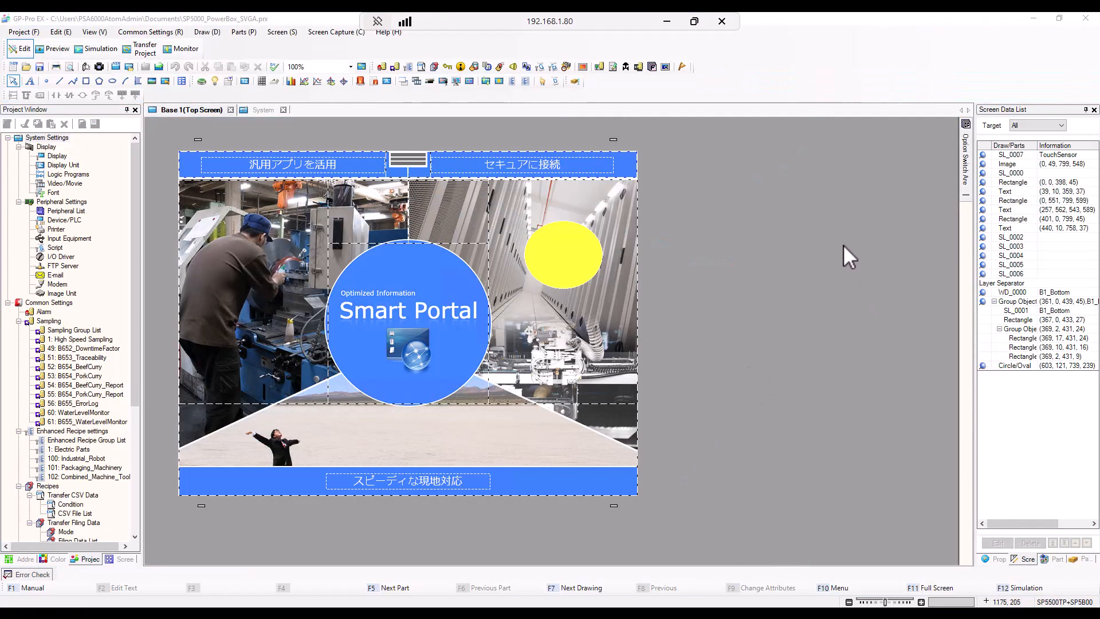